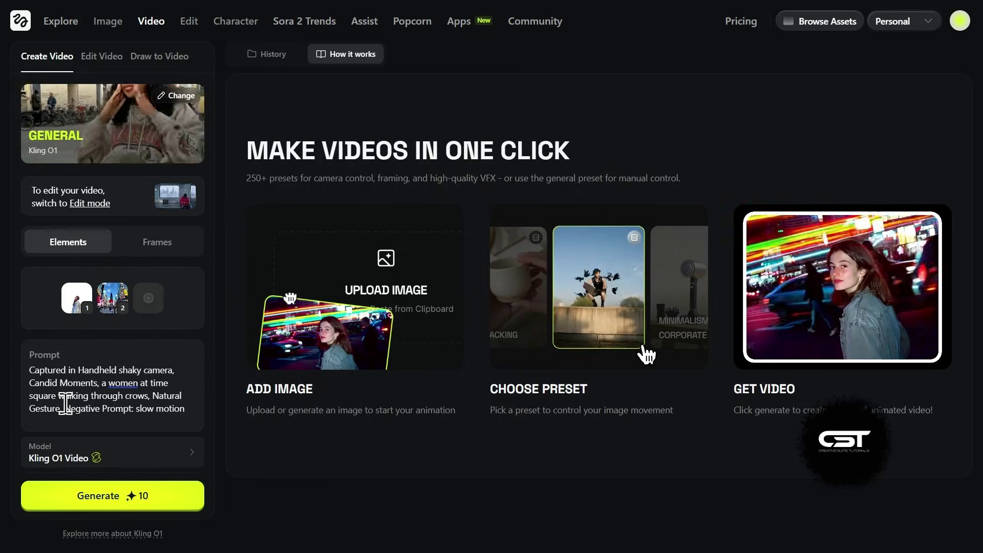
Set the clip to 8s and portrait 9:16, then generate the Times Square video
scroll(65, 404, down, 1)
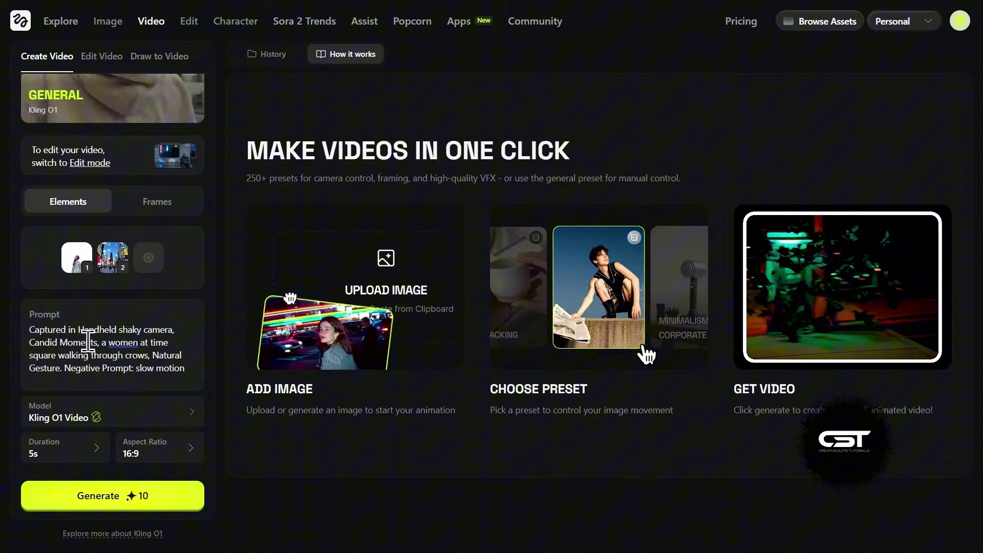
click(72, 453)
click(48, 378)
click(148, 448)
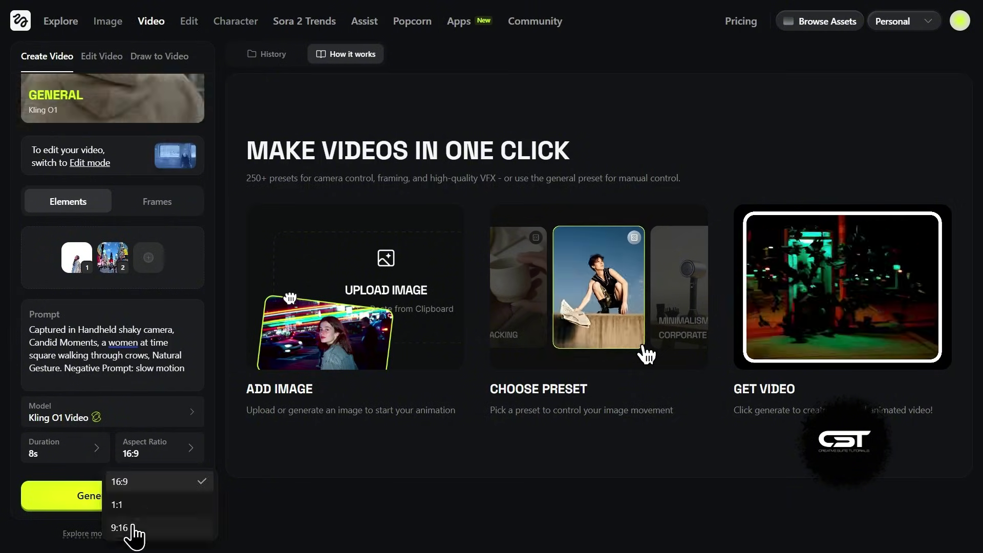
click(132, 529)
click(135, 498)
Play the finished Times Square clip from History in full screen
click(273, 54)
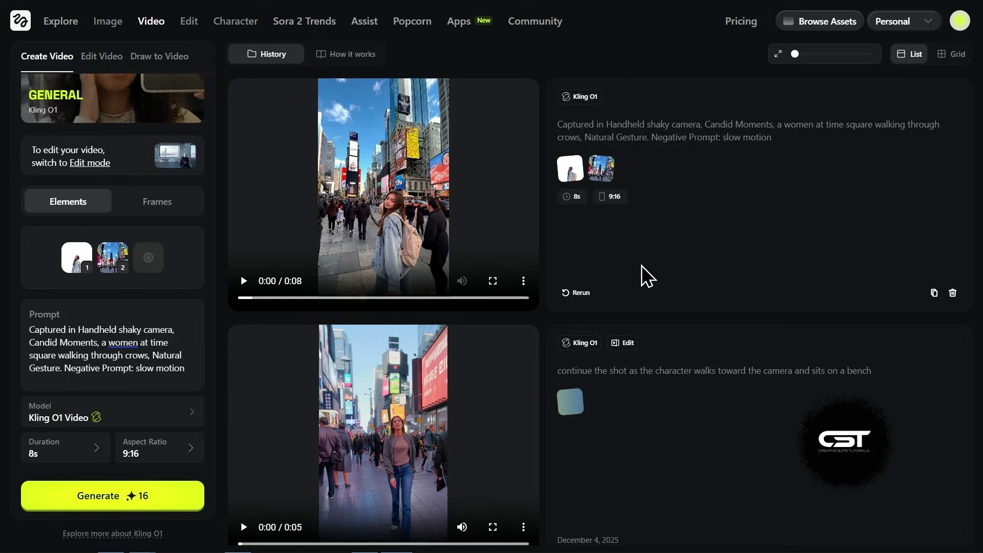
click(340, 244)
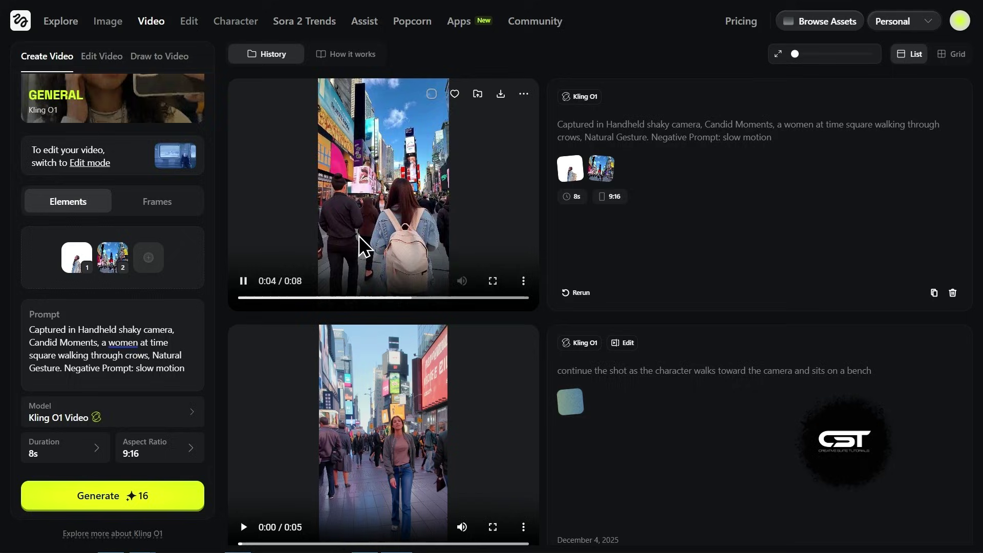
click(493, 282)
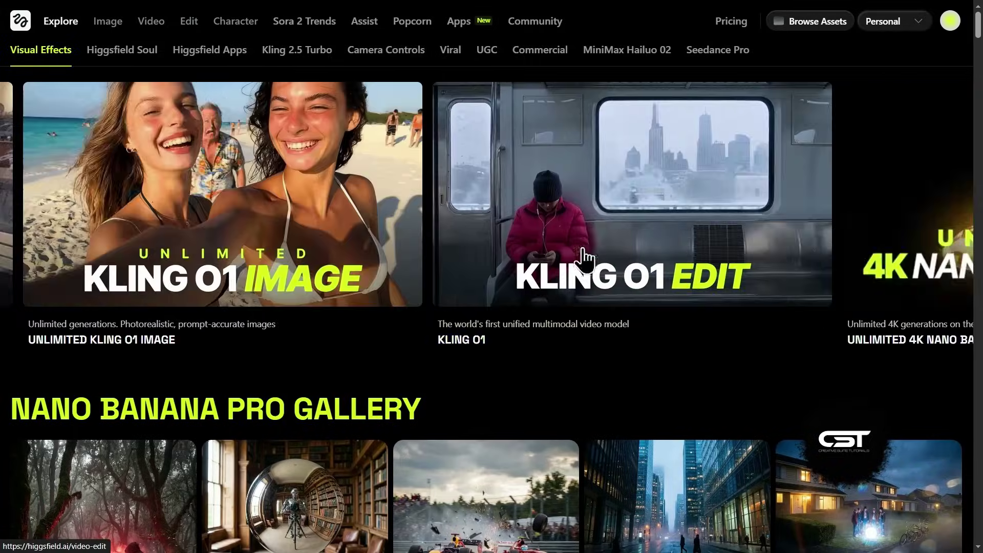
Open Kling O1 Edit and browse its examples: object swap, re-framing, smart clean-up, extend and keyframe
click(584, 260)
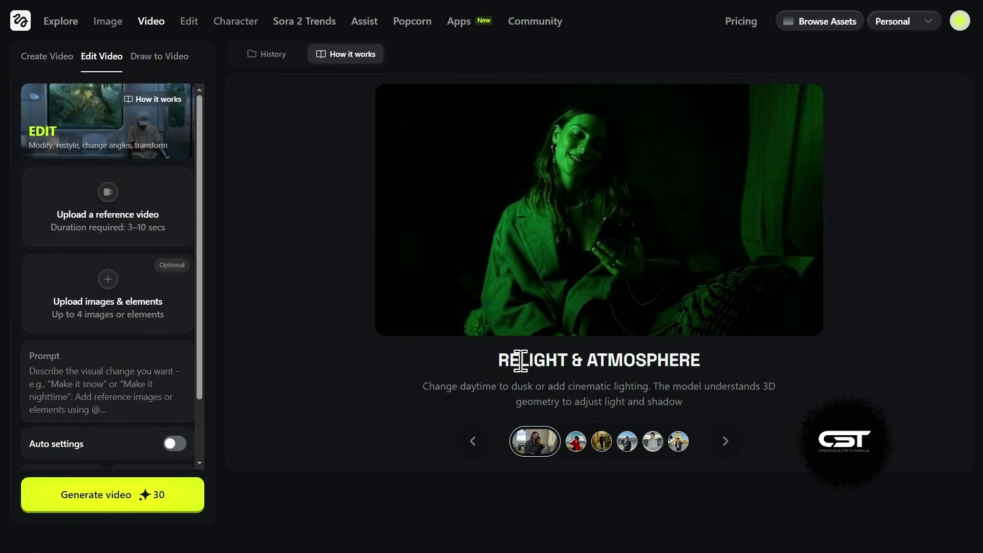
click(718, 443)
click(723, 450)
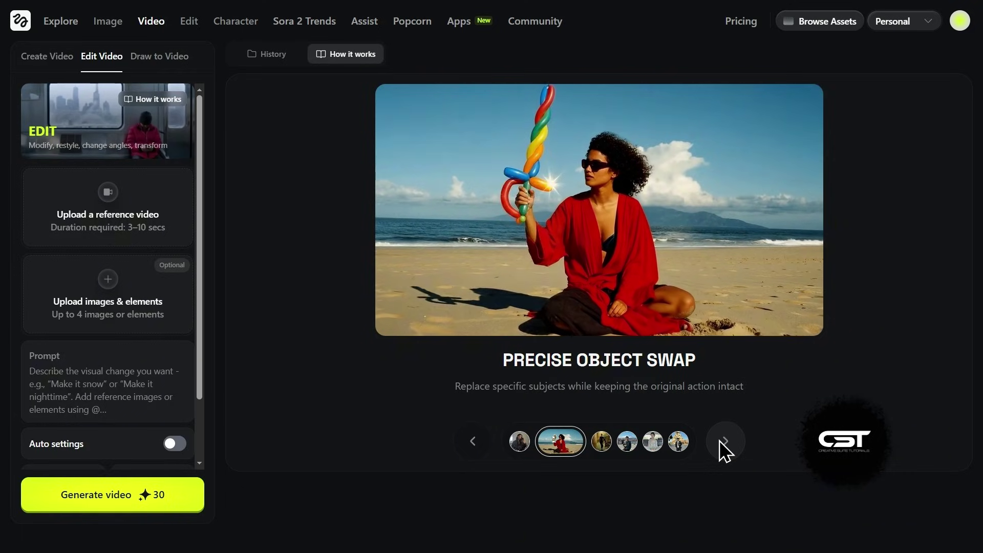
click(723, 450)
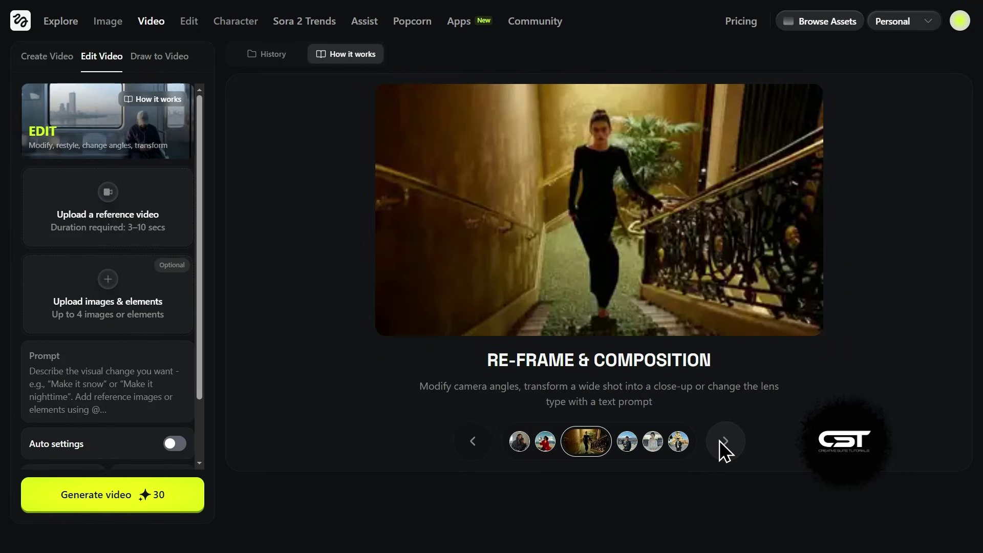
click(725, 451)
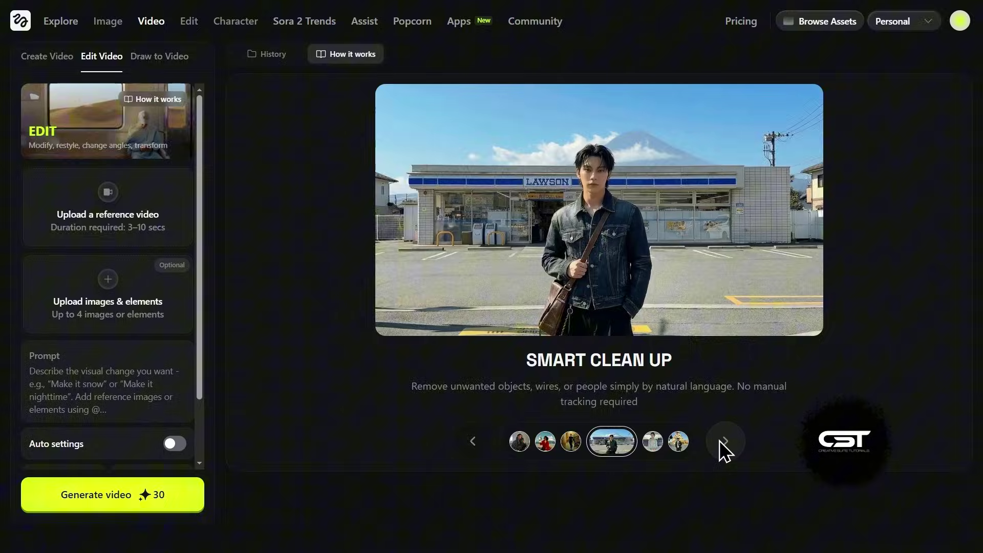
click(725, 450)
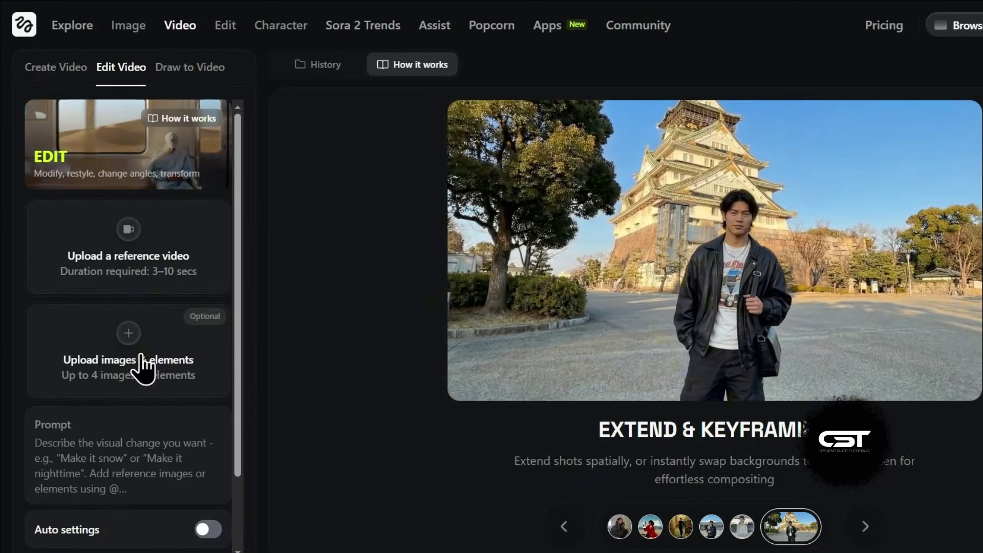
Turn Auto settings on, then back off
scroll(137, 390, down, 2)
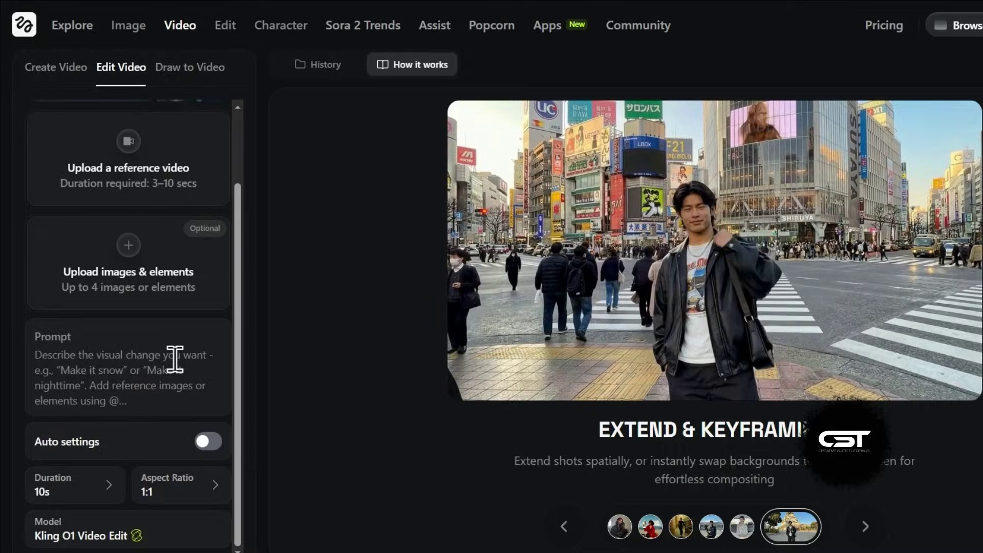
click(209, 442)
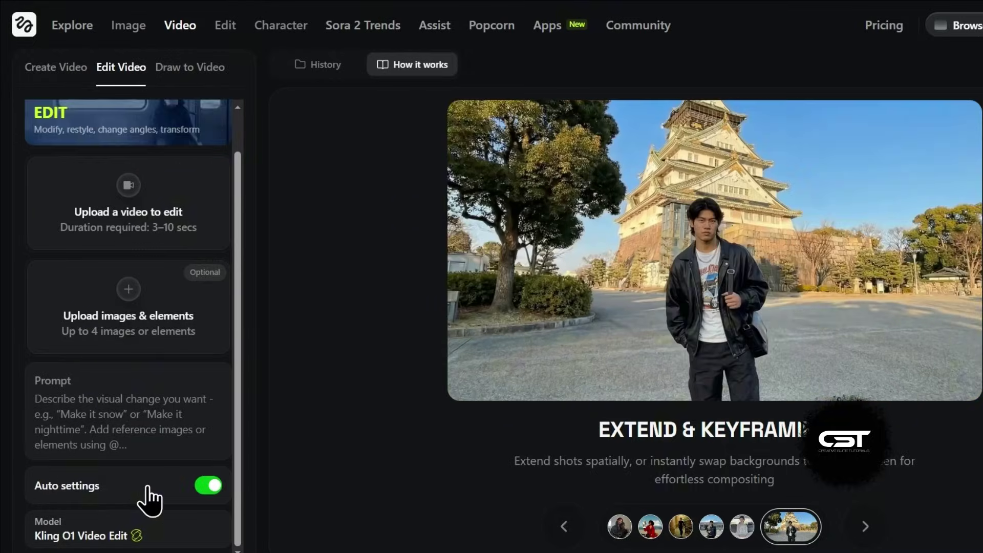
click(205, 486)
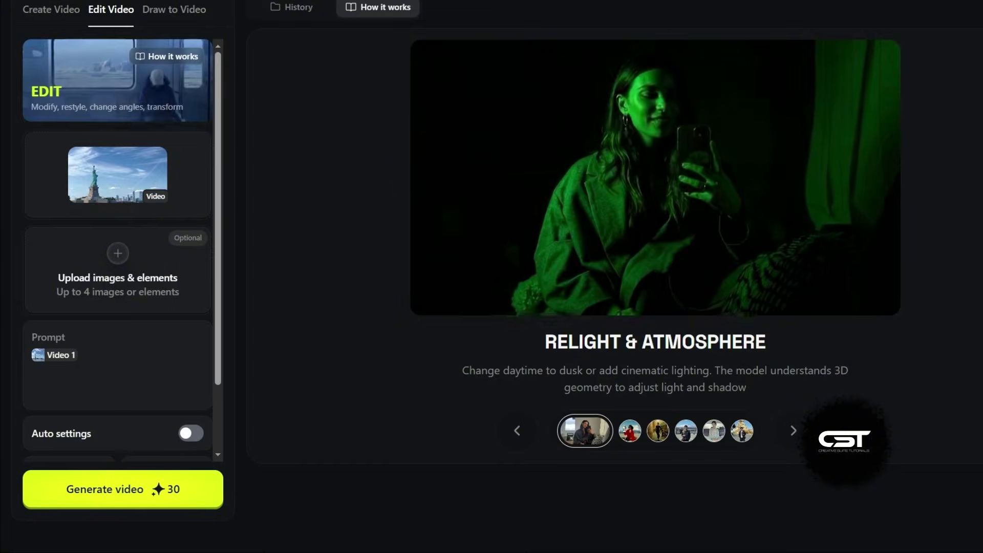
Generate with the prompt 'Turn this timelapse into night time, don't change any thing else.' and Auto settings on
text(Turn this timelapse into night time, don't change any thing else.)
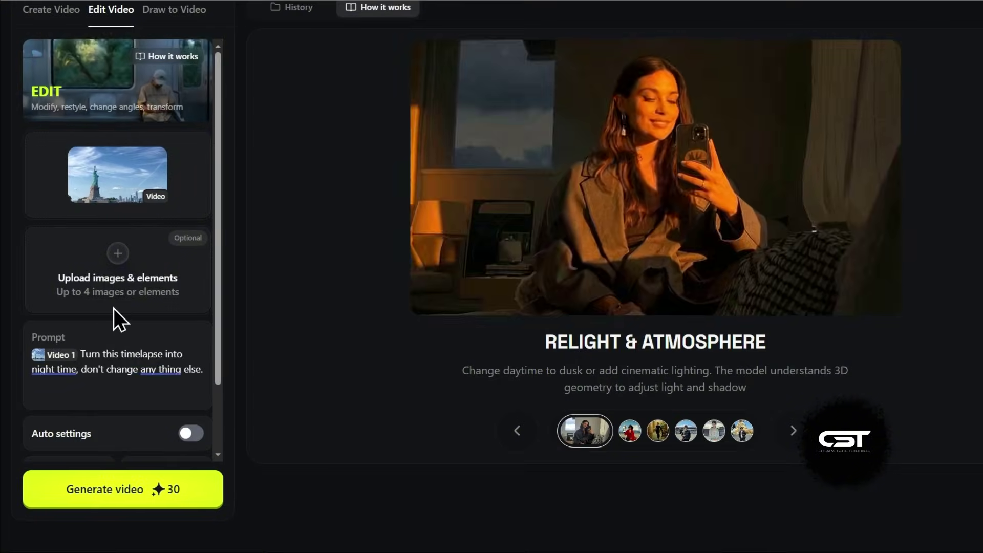
scroll(113, 308, down, 2)
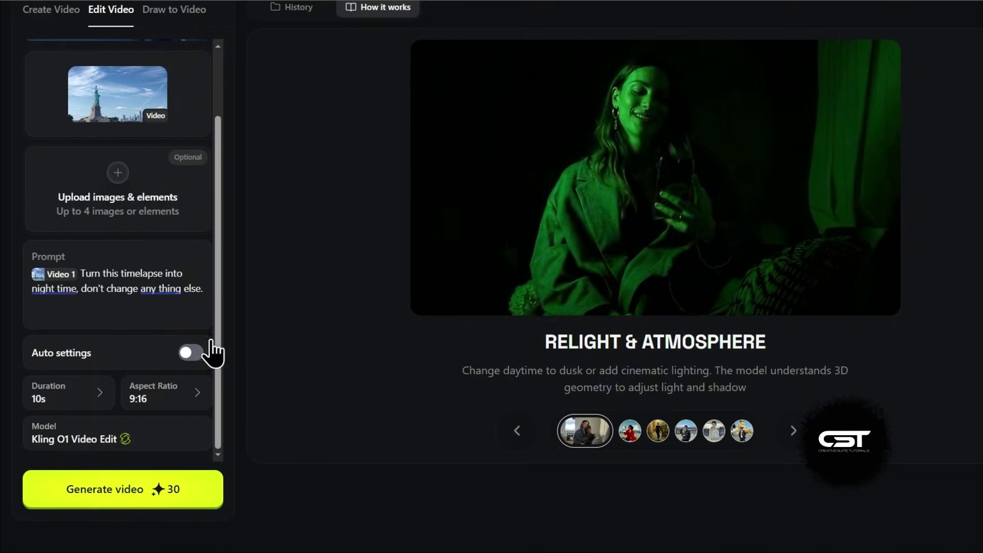
click(199, 353)
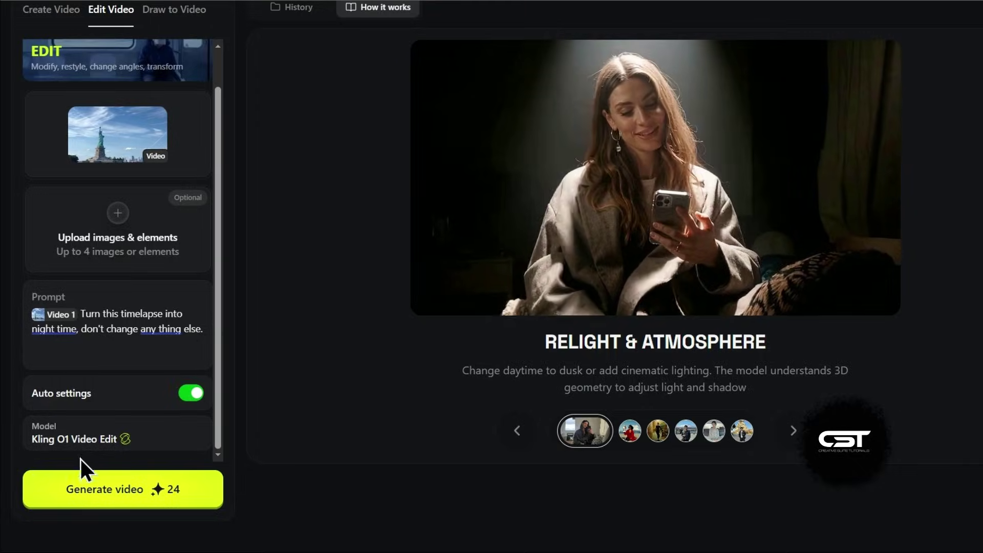
click(102, 487)
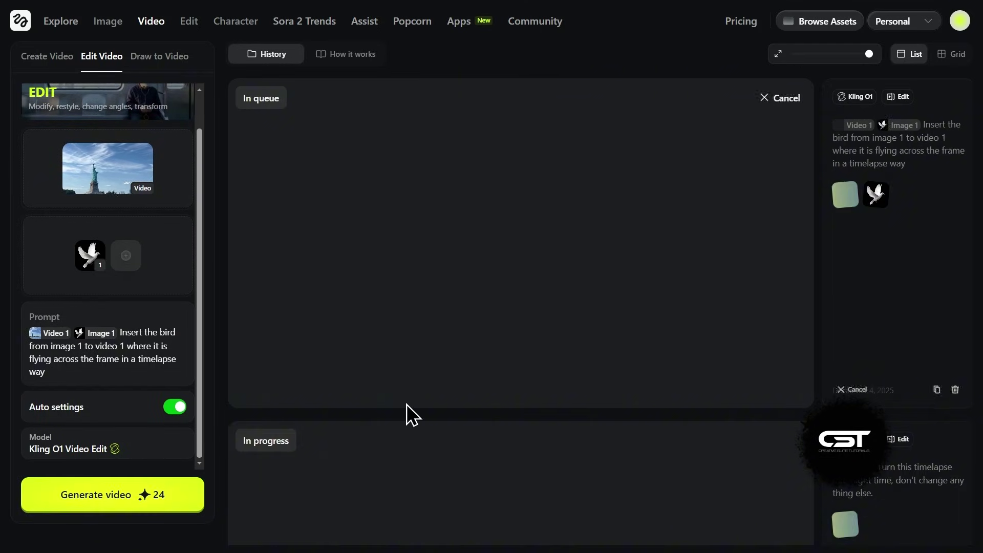
Watch the finished bird-insertion clip in History, pausing and resuming it
scroll(568, 512, down, 5)
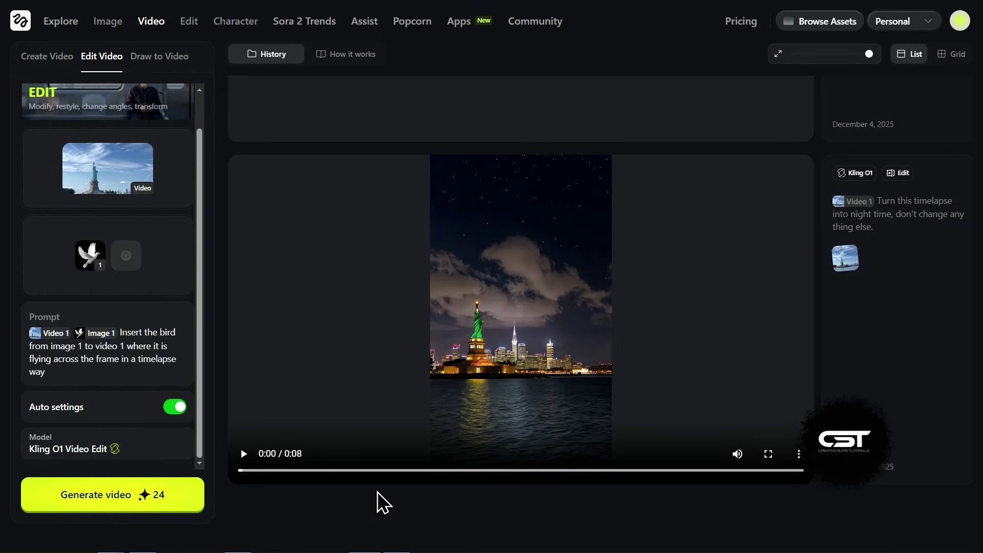
mouse_move(497, 310)
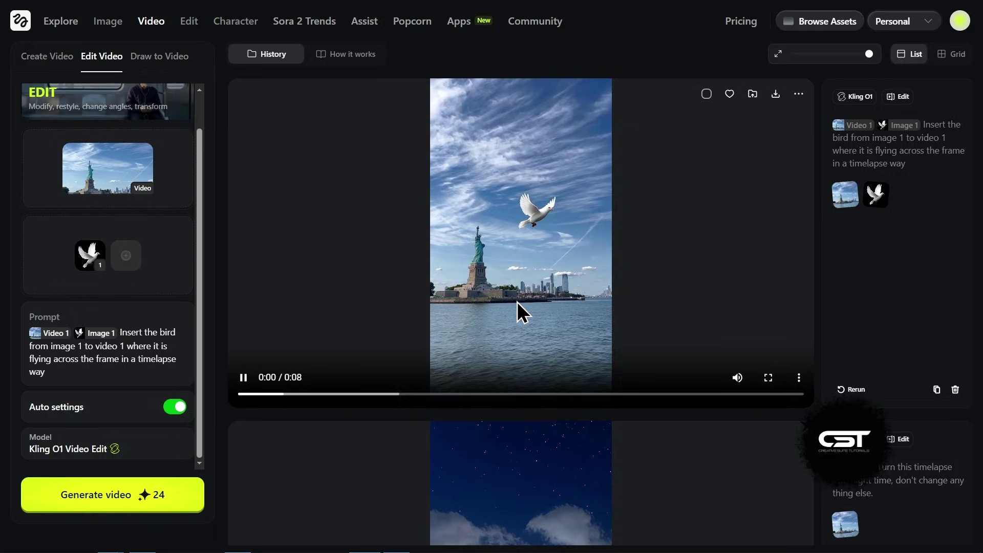
click(515, 303)
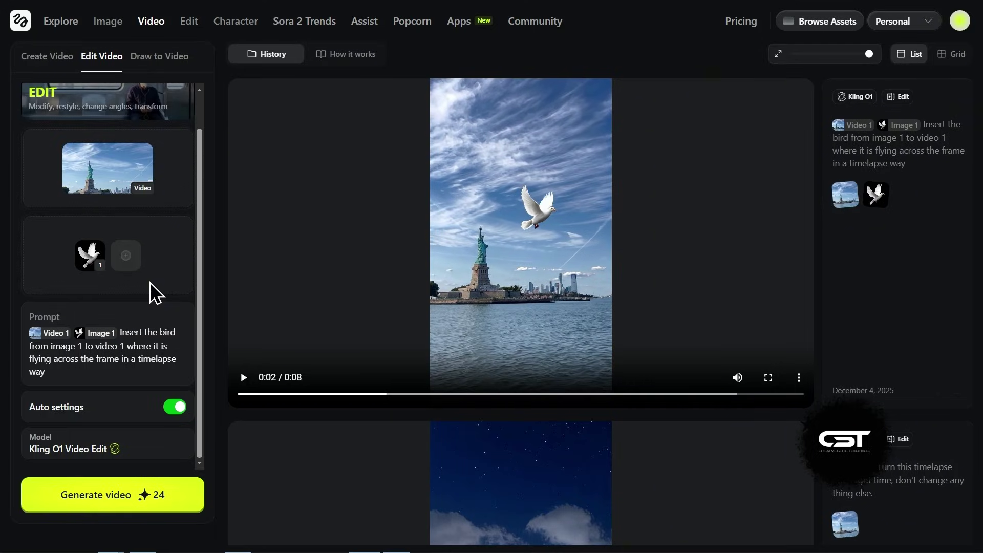
click(520, 262)
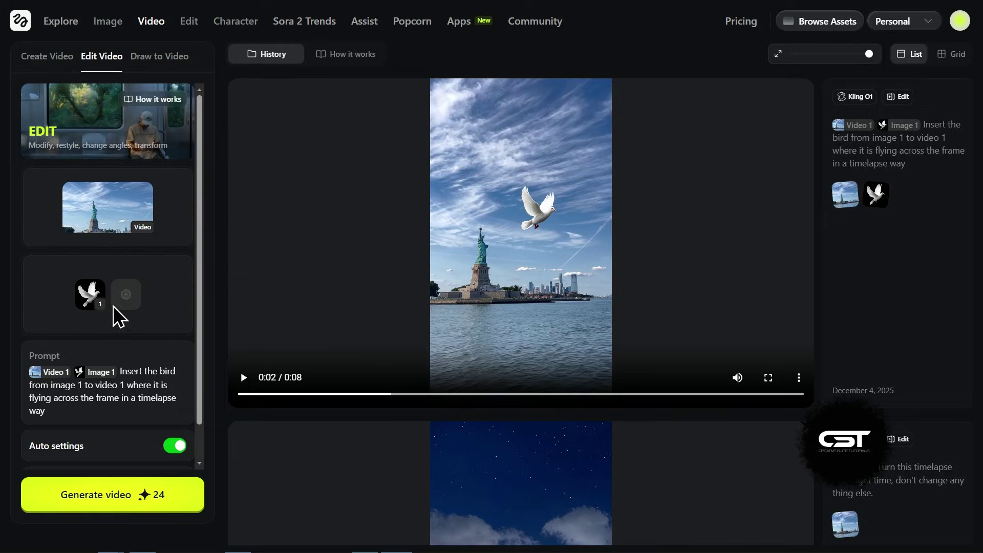
Remove the bird image and paste the purple-and-orange sunset-sky prompt
click(103, 281)
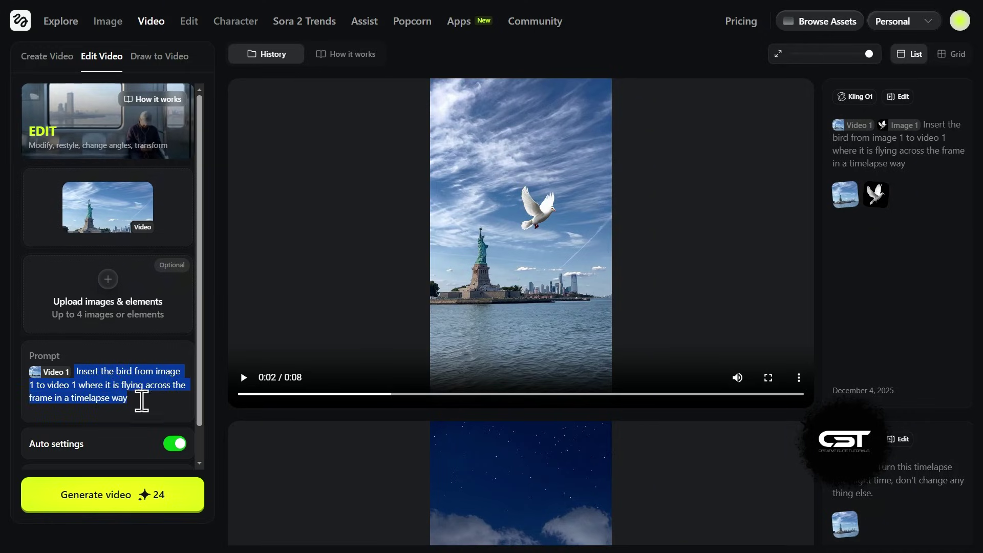
text(Keeping all camera movement, subject blocking, and background elements identical, change only the sky to a dramatic sunset with purple and orange clouds.)
click(599, 252)
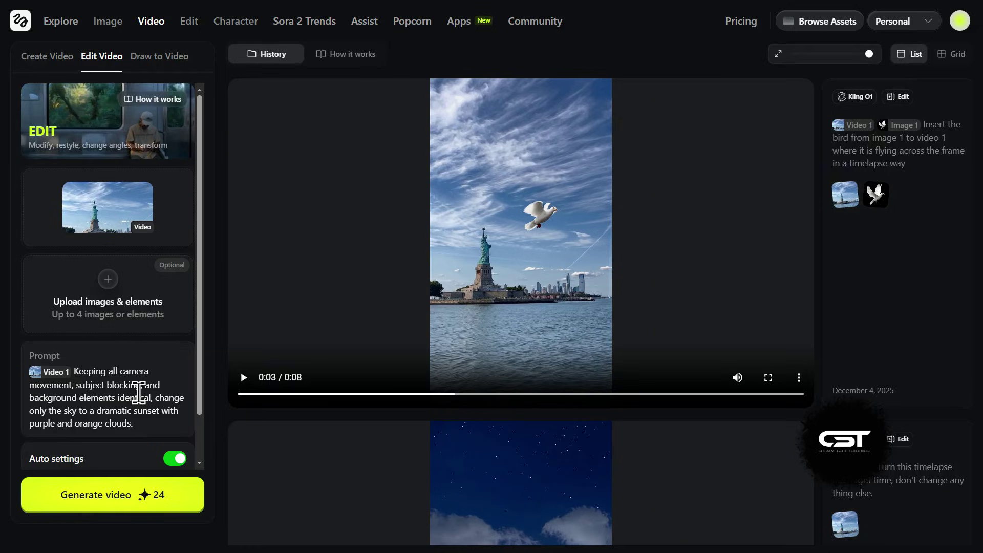
Generate the sunset-sky edit and play the finished 8-second clip
click(289, 279)
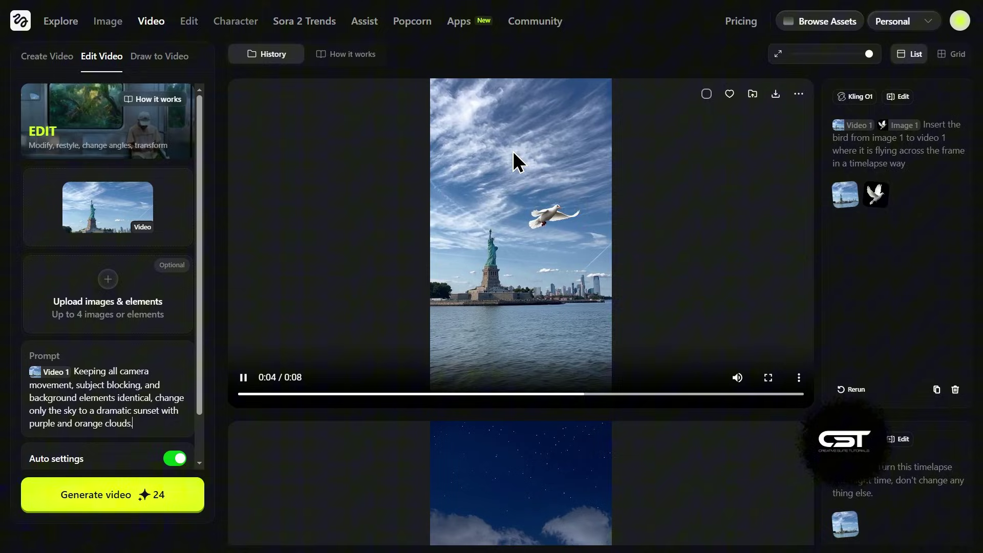
click(118, 495)
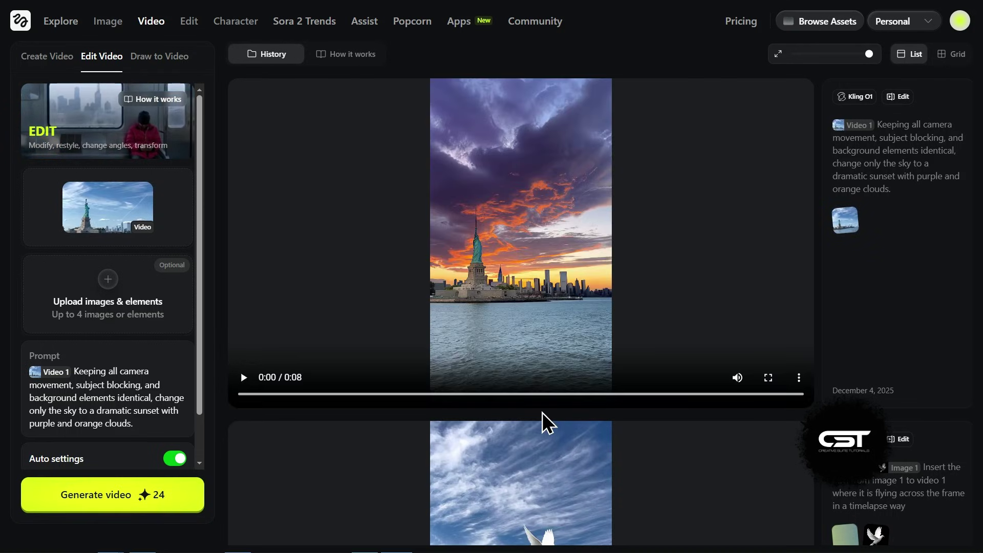
click(504, 327)
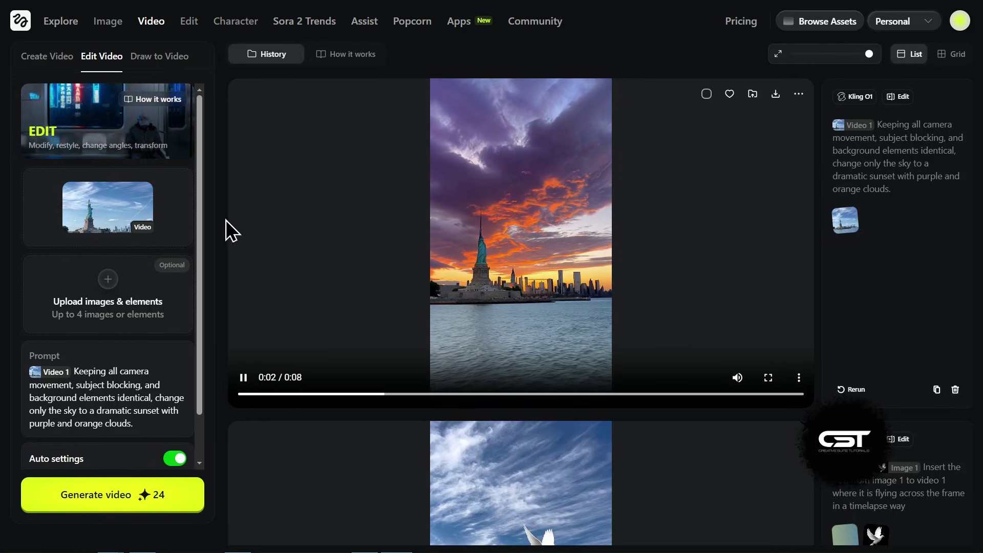
mouse_move(518, 192)
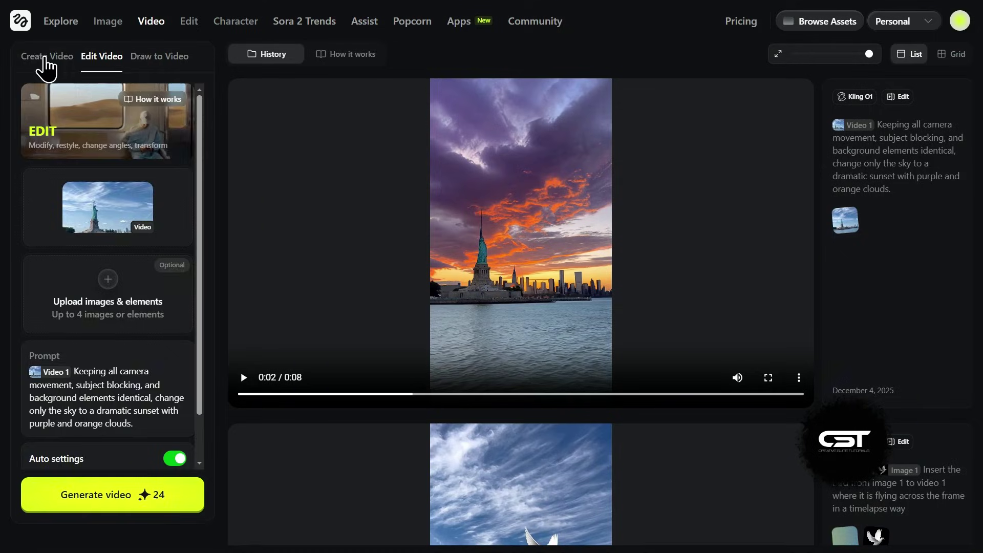
Start a new video with the pasted Times Square walking prompt and try generating it
click(45, 57)
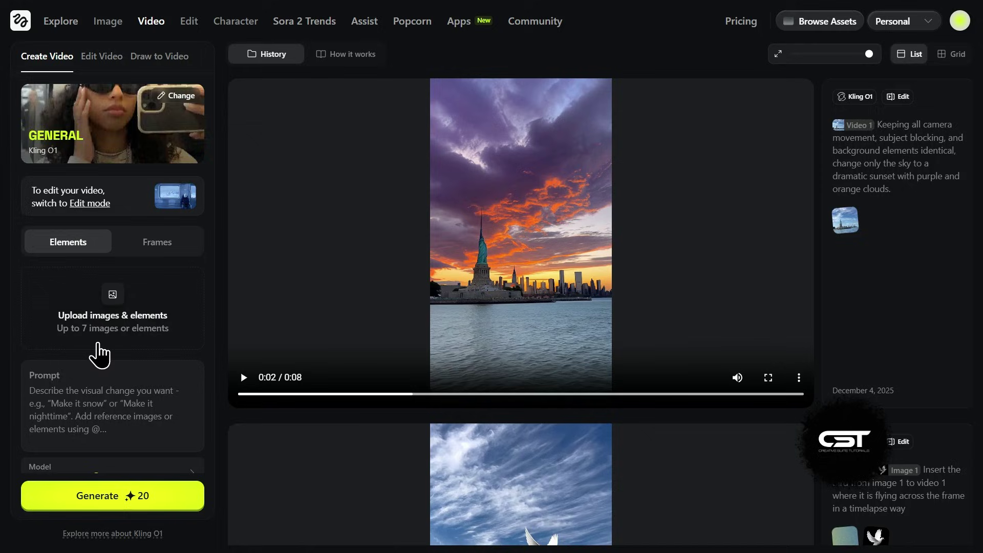
click(89, 429)
text(Captured in Handheld shaky camera, Candid Moments, a women at time square walking through crows, Natural Gesture. Negative Prompt: slow motion)
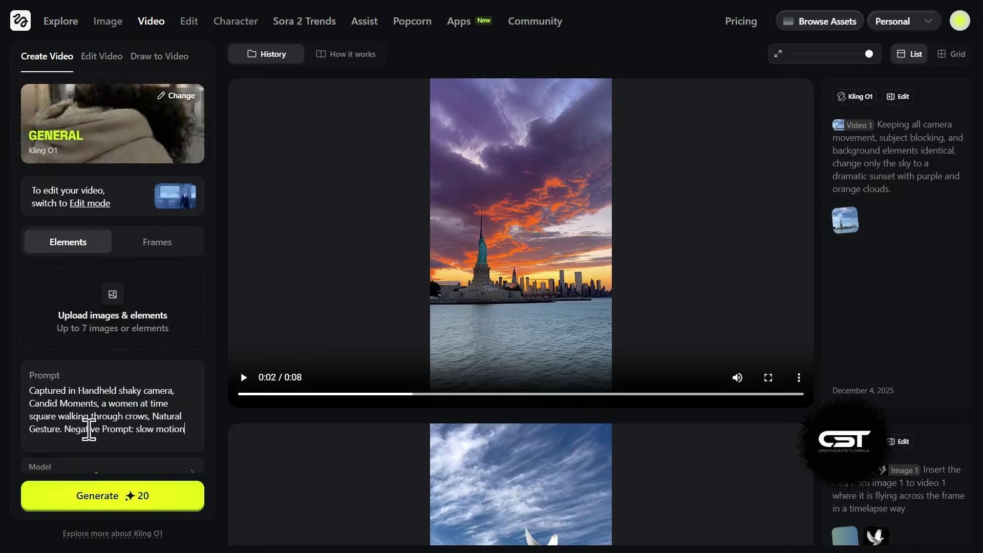
scroll(82, 384, down, 1)
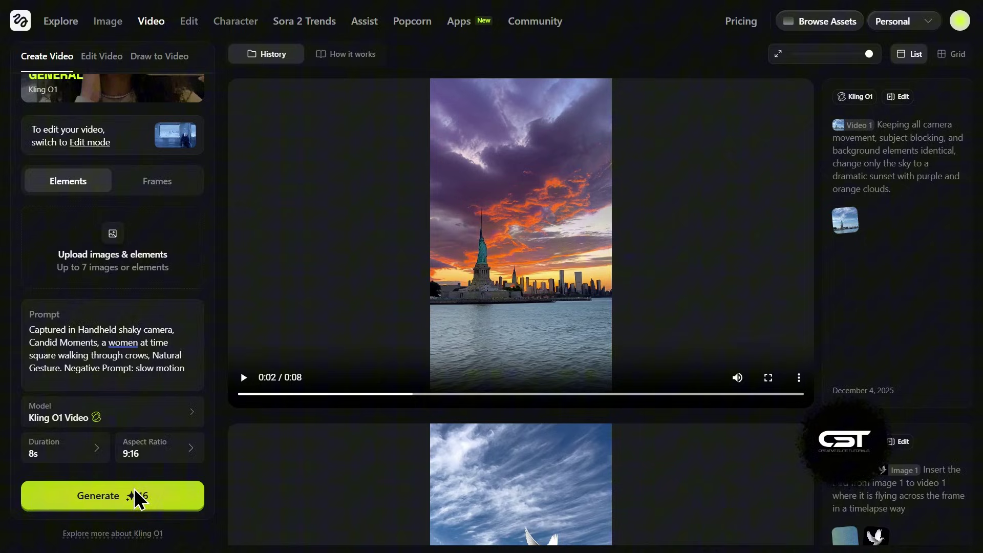
click(105, 491)
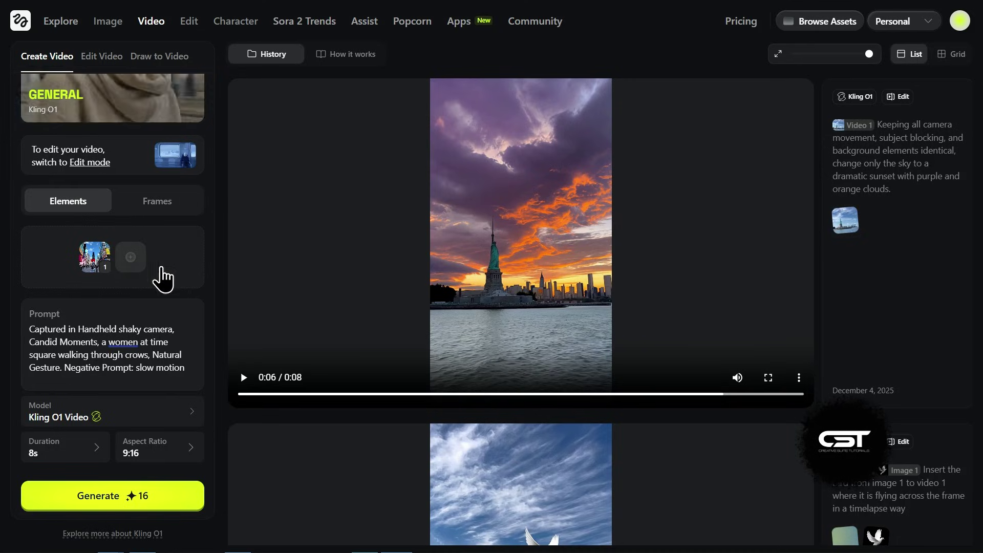
Generate the Times Square walking clip and play the new result
click(124, 496)
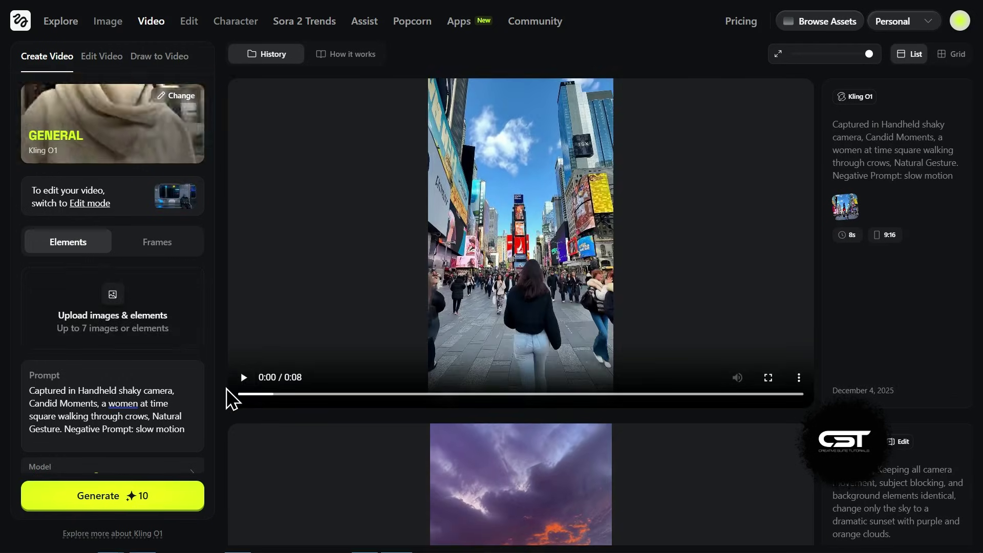
click(282, 328)
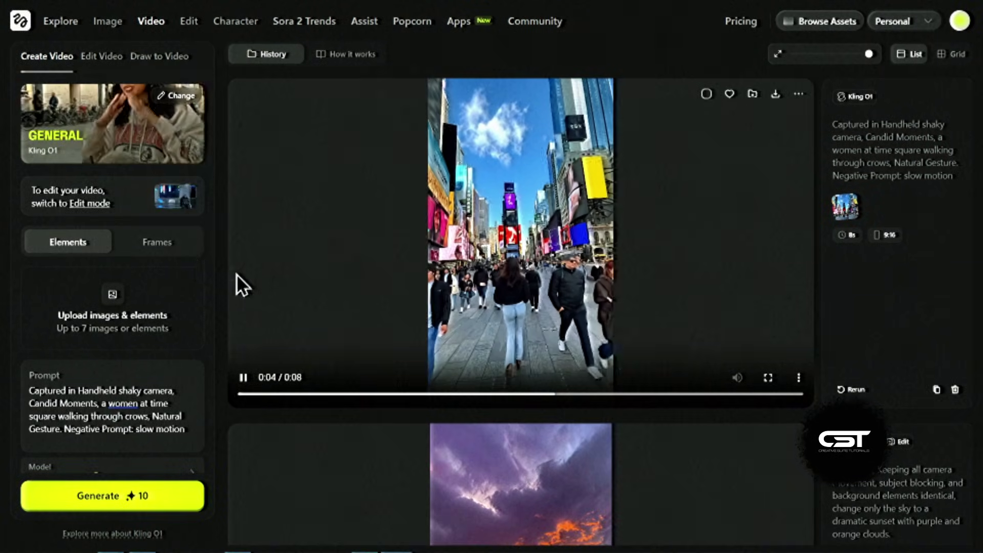
In Frames mode, replace the prompt with a new one starting 'A ver' and generate the eye-zoom clip
click(163, 246)
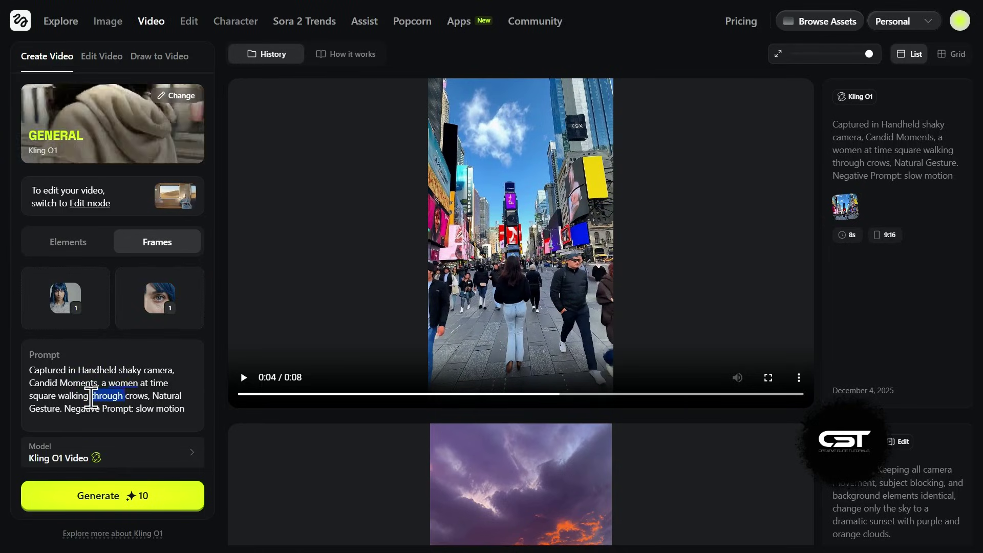
key(ctrl+a)
text(A ver)
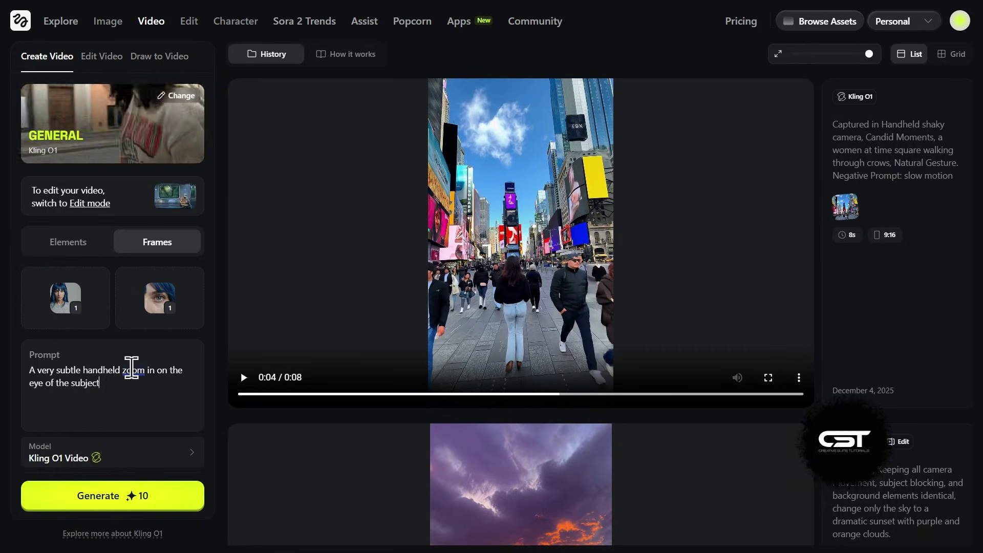
scroll(102, 399, down, 1)
click(105, 499)
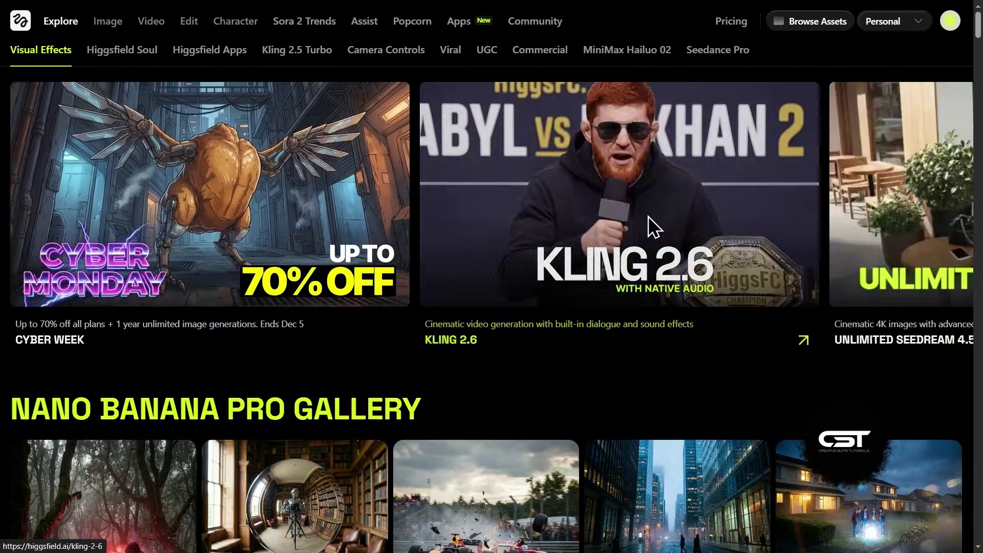
Generate a 5s Kling 2.6 clip of a woman walking in Times Square from the pasted prompt
click(648, 216)
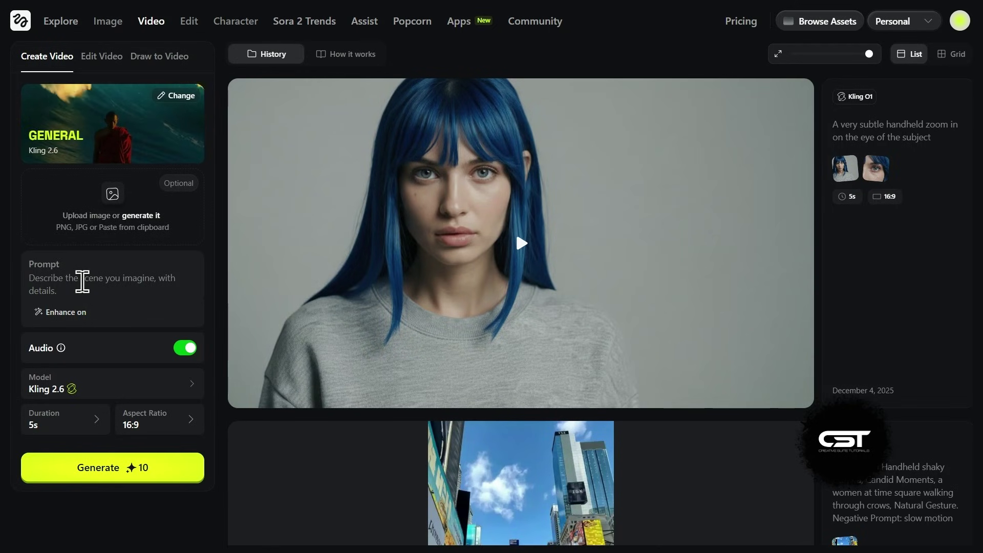
click(82, 282)
key(ctrl+v)
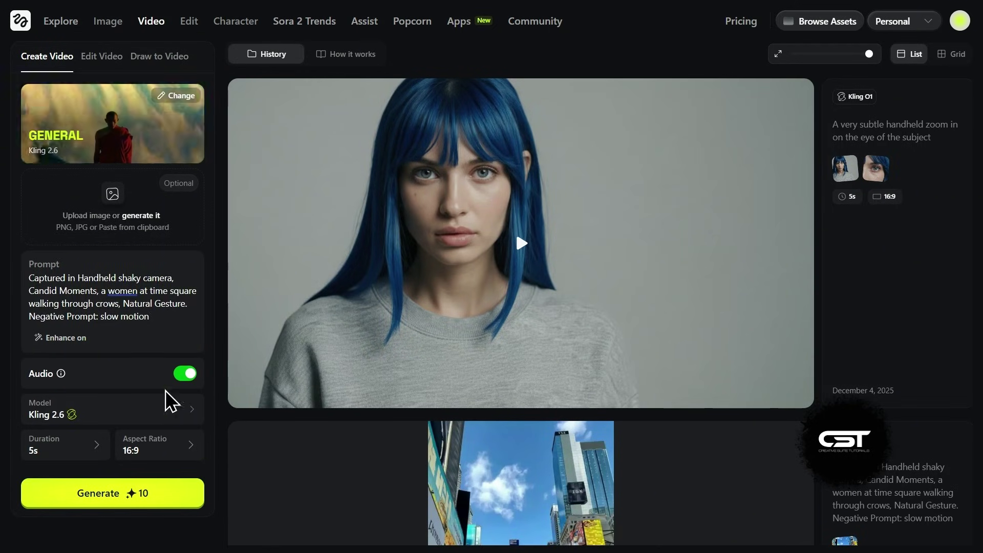
click(93, 449)
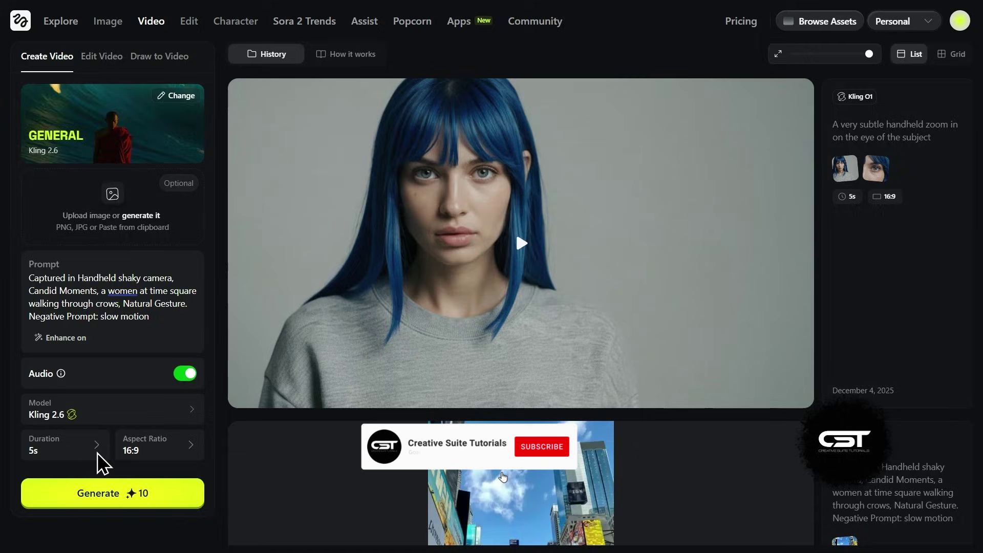
click(113, 493)
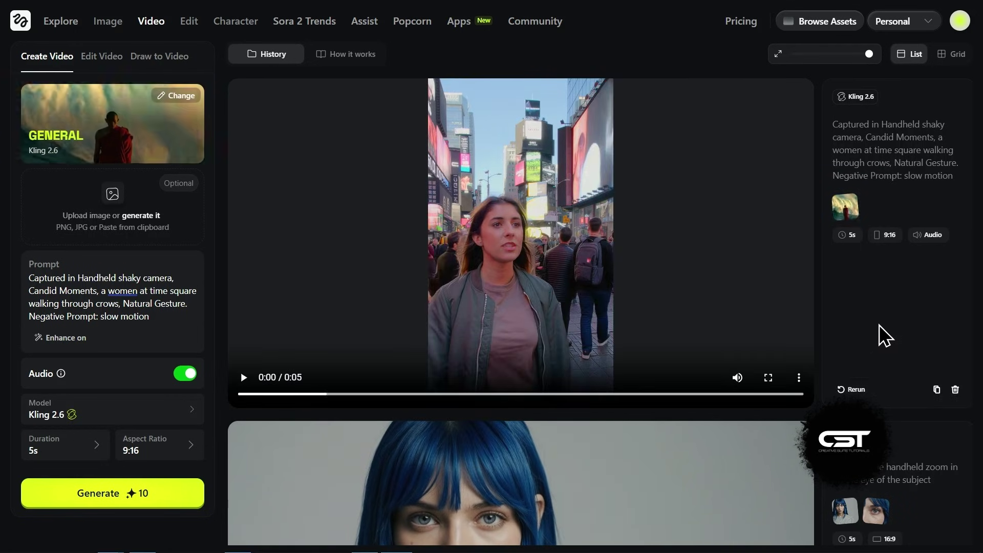
mouse_move(362, 377)
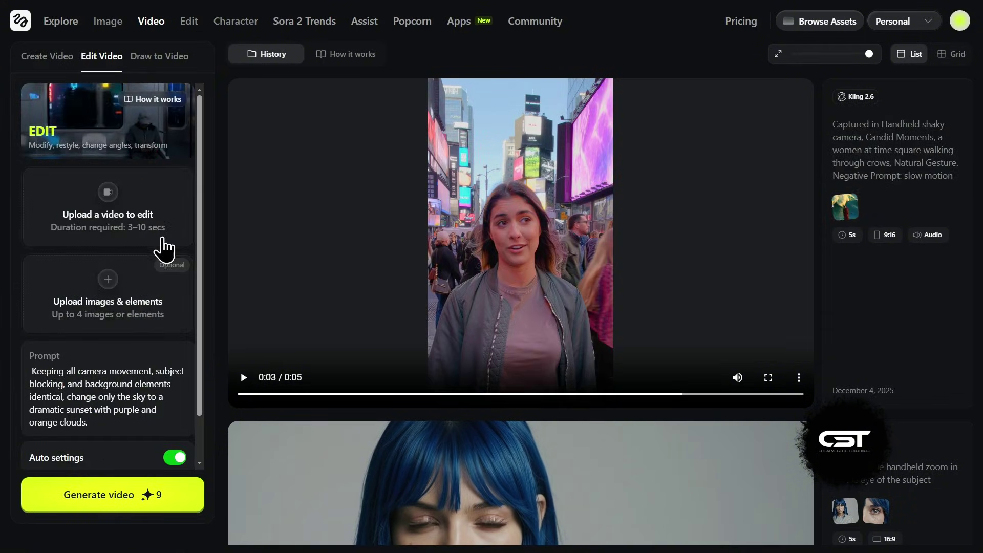
Load the Kling 2.6 Times Square clip into Kling O1 as the video to edit
drag(459, 323, 145, 249)
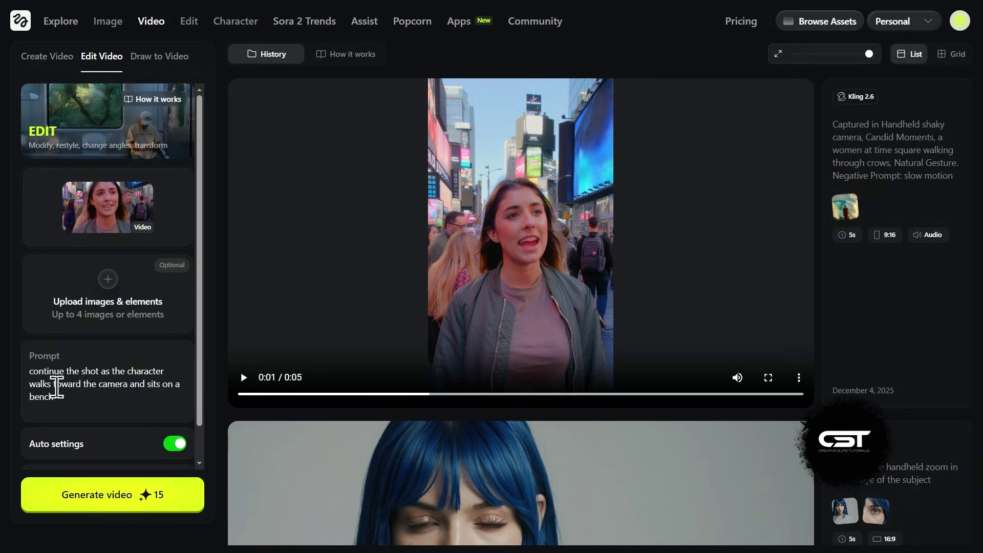
scroll(108, 405, down, 1)
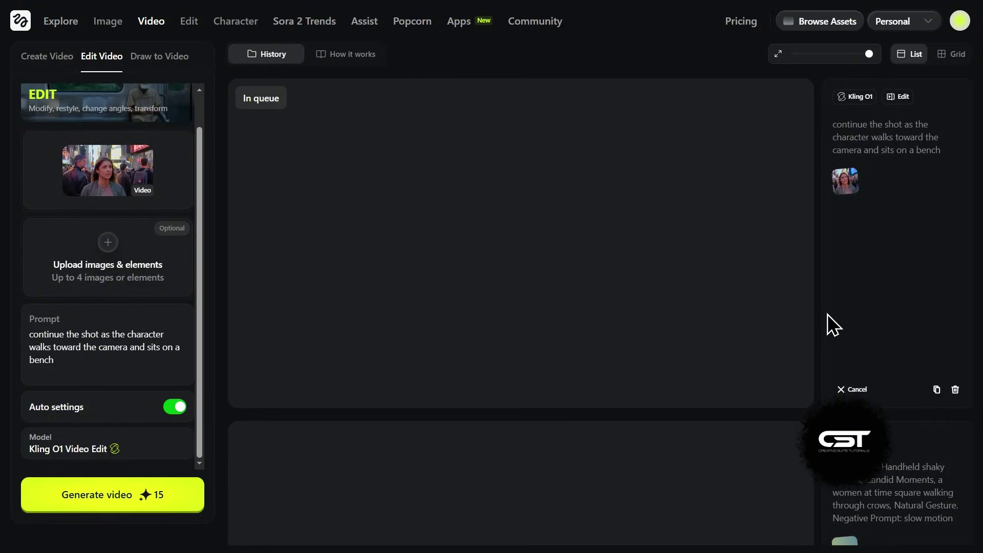
Play the new bench-sitting Times Square extension from History and mute its sound
scroll(828, 314, down, 3)
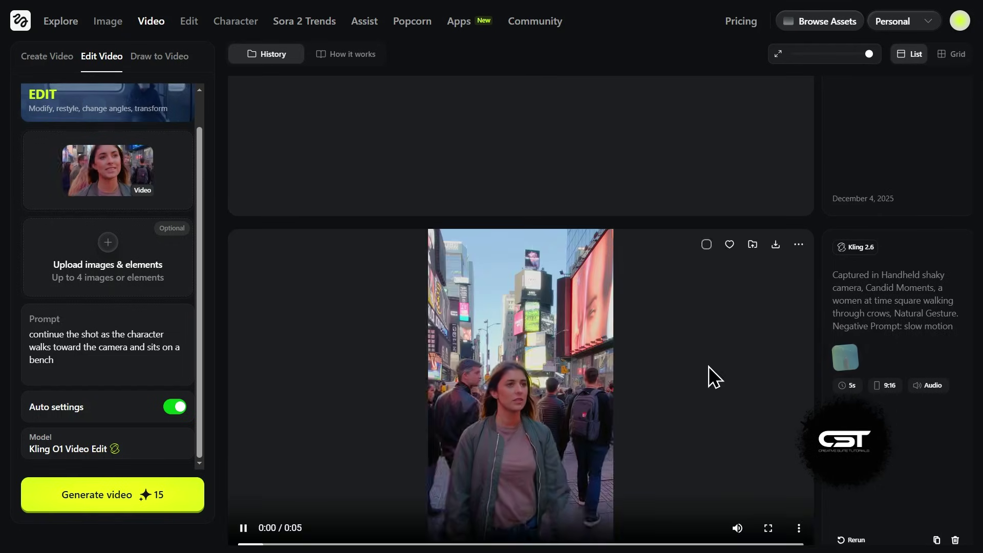
scroll(859, 269, up, 3)
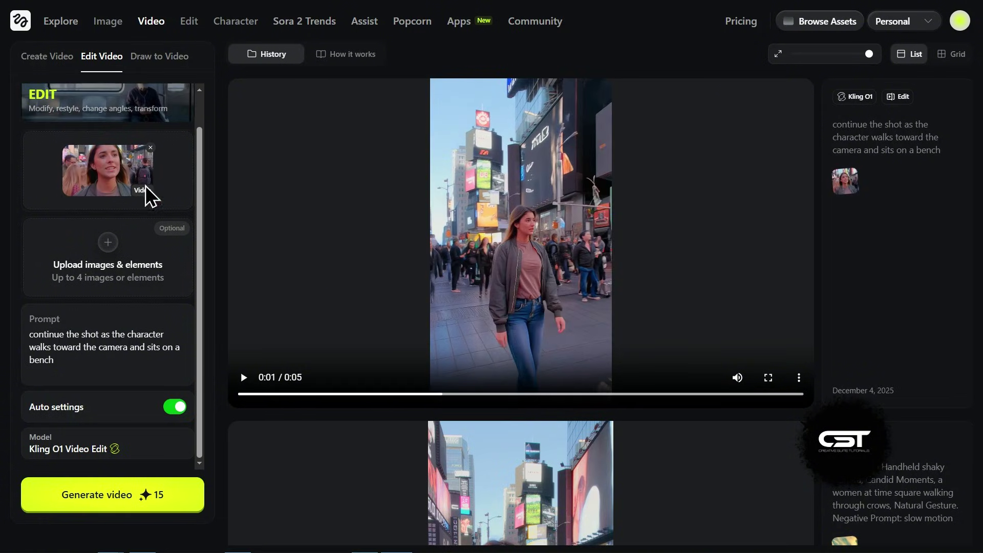
mouse_move(463, 292)
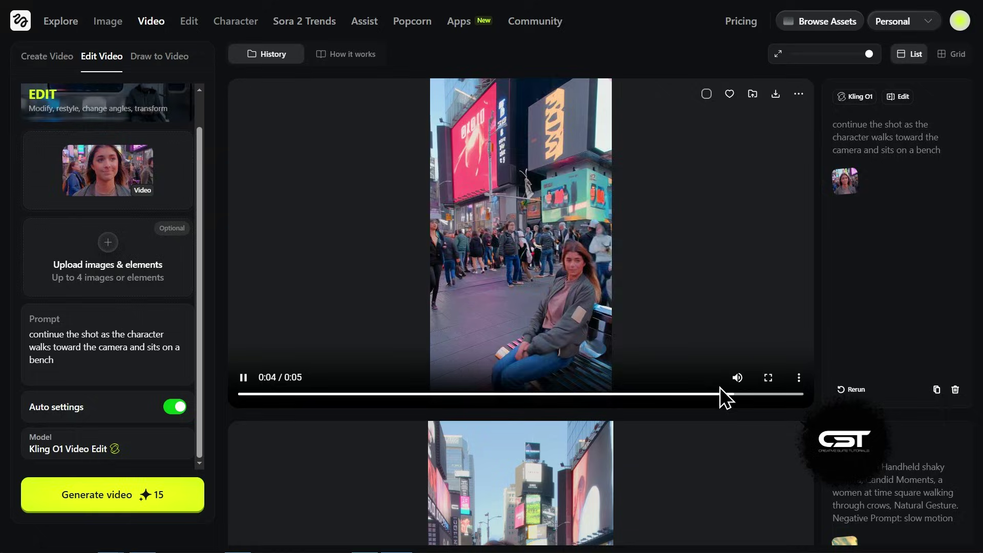
click(738, 378)
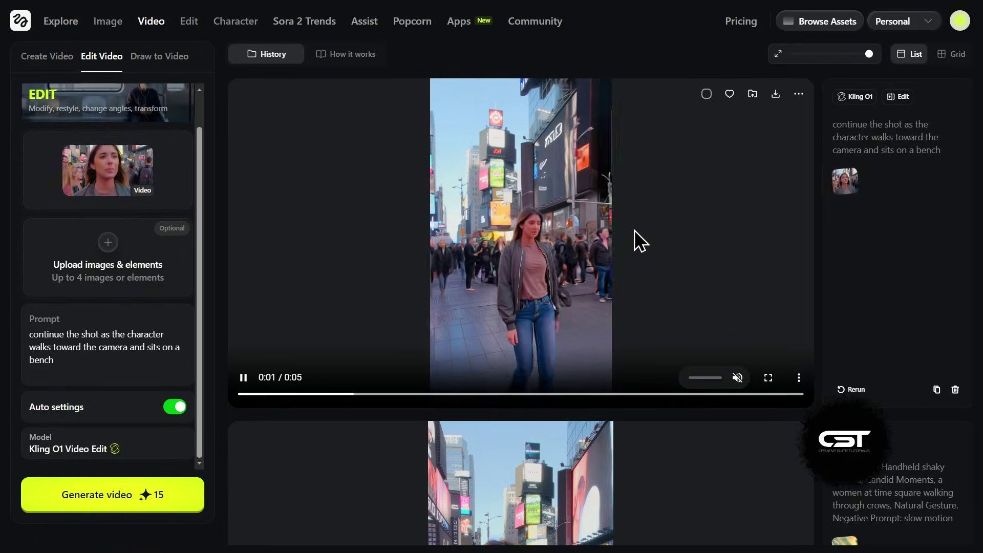